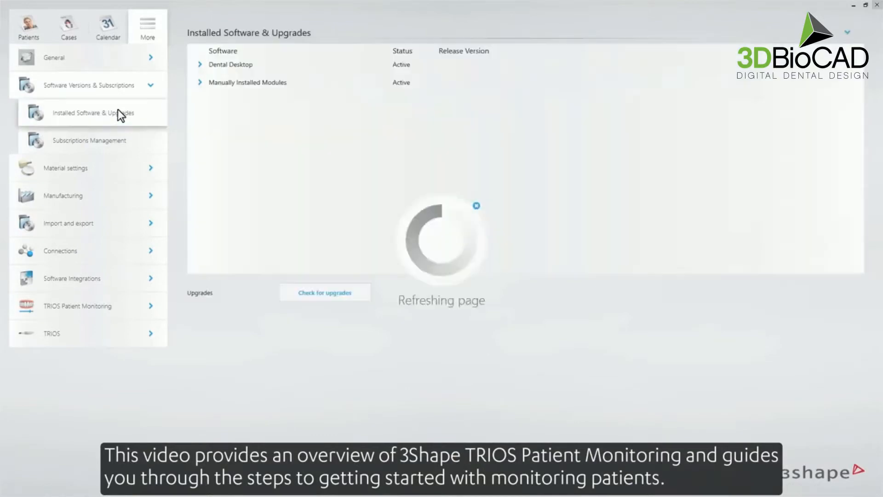
Look up the version details of the TRIOS Patient Monitoring and TRIOS modules among the manually installed modules
{"action": "left_click", "coordinate": [201, 82]}
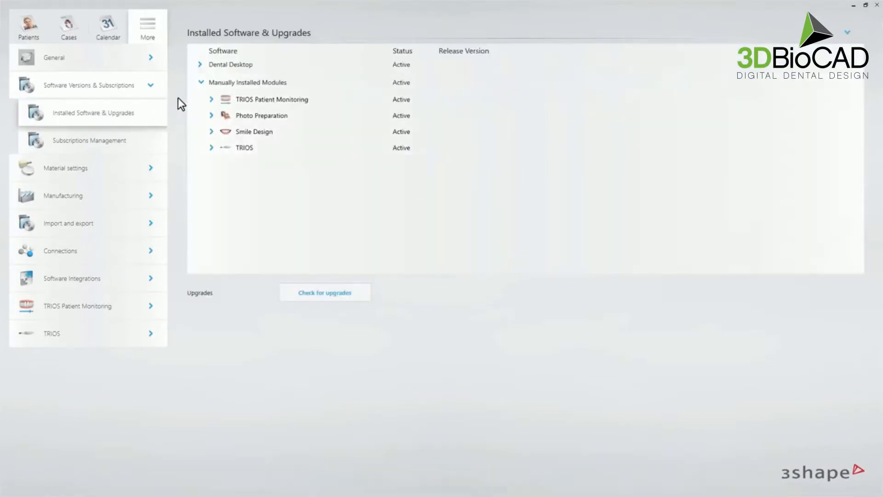
{"action": "left_click", "coordinate": [211, 99]}
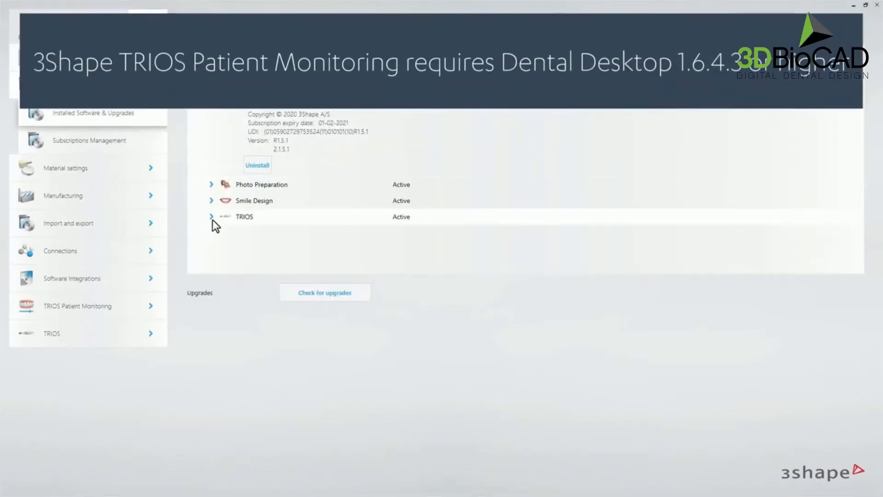
{"action": "left_click", "coordinate": [212, 216]}
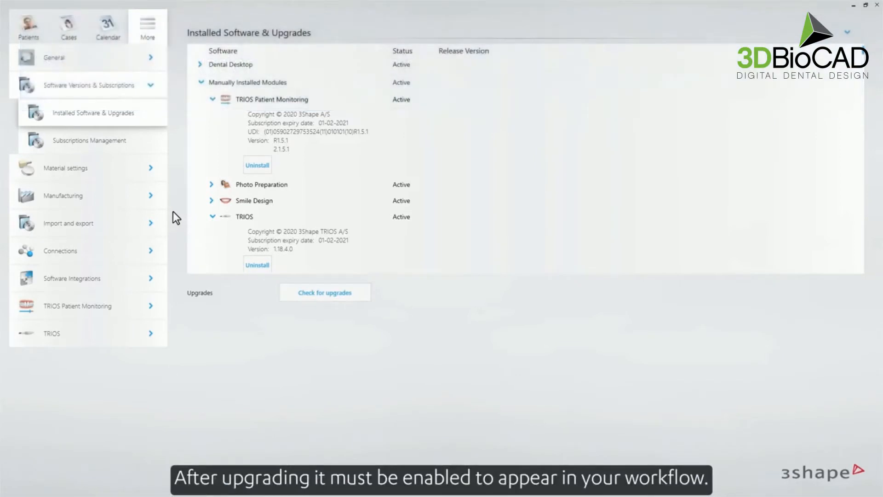
Enable Patient Monitoring in the TRIOS Patient Monitoring settings, save the changes and return to the patient list
{"action": "left_click", "coordinate": [89, 309]}
{"action": "left_click", "coordinate": [104, 280]}
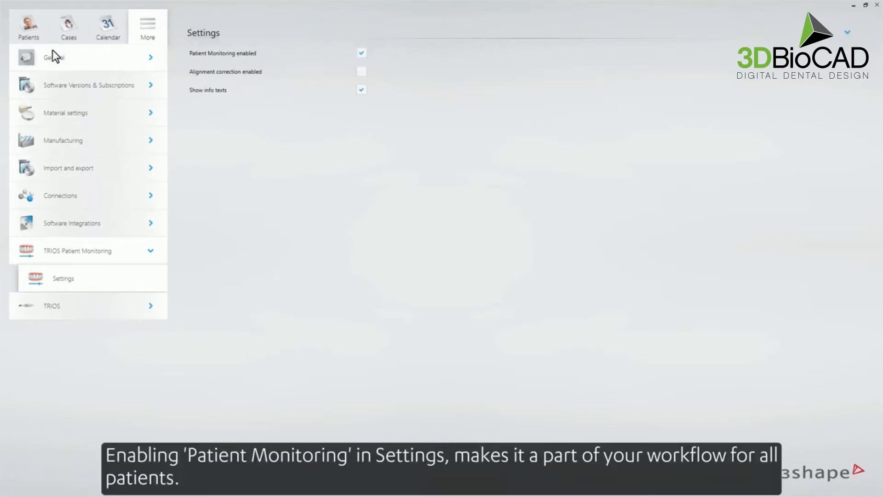
{"action": "left_click", "coordinate": [35, 27]}
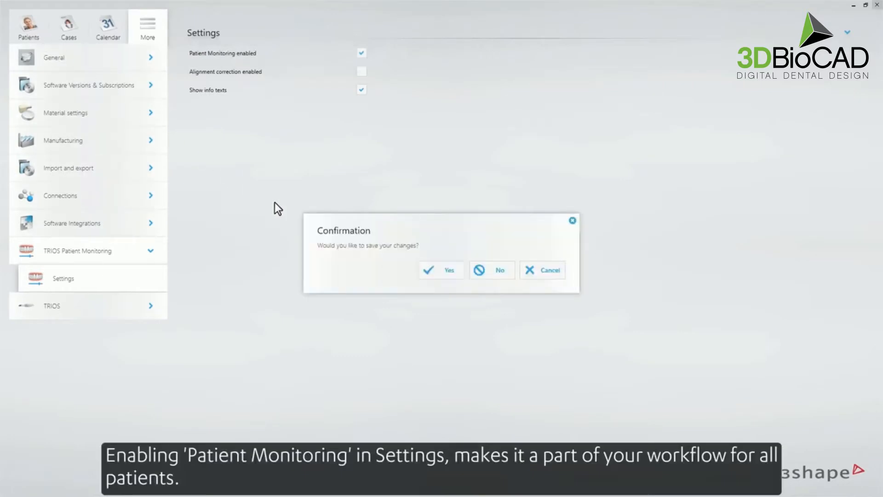
{"action": "left_click", "coordinate": [437, 270]}
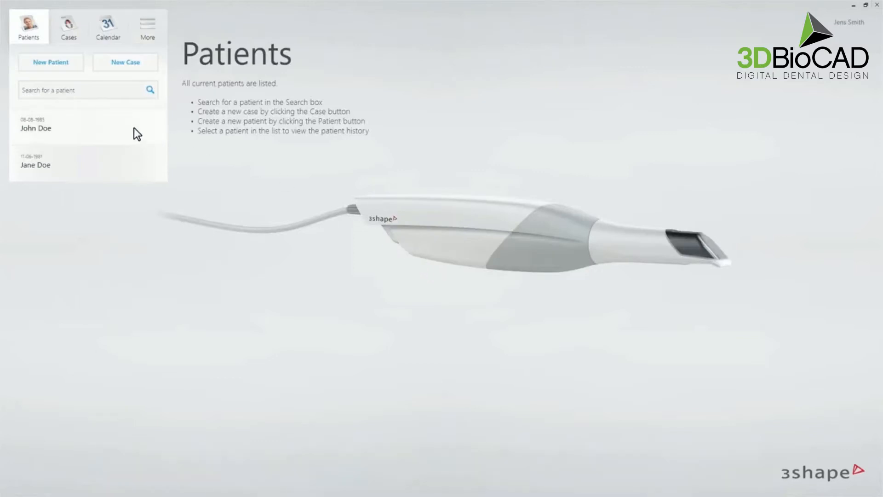
Open the record of the first listed patient and start the Patient Monitoring workflow
{"action": "left_click", "coordinate": [117, 130]}
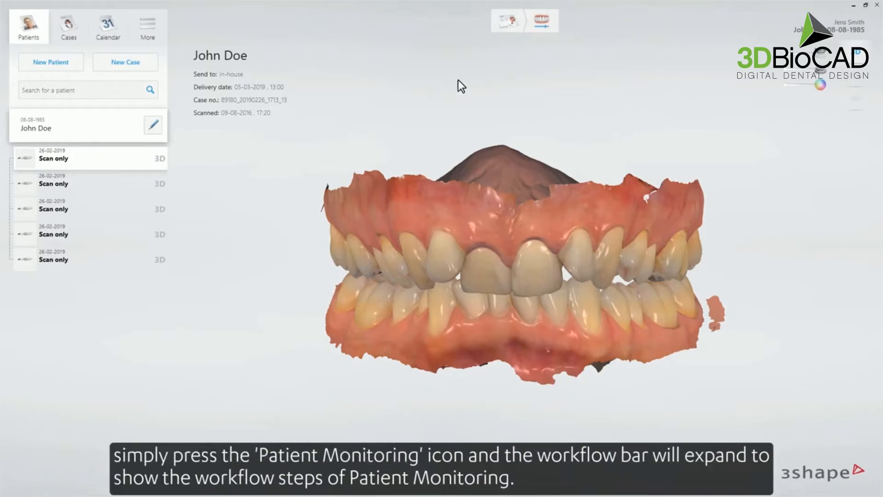
{"action": "left_click", "coordinate": [542, 29]}
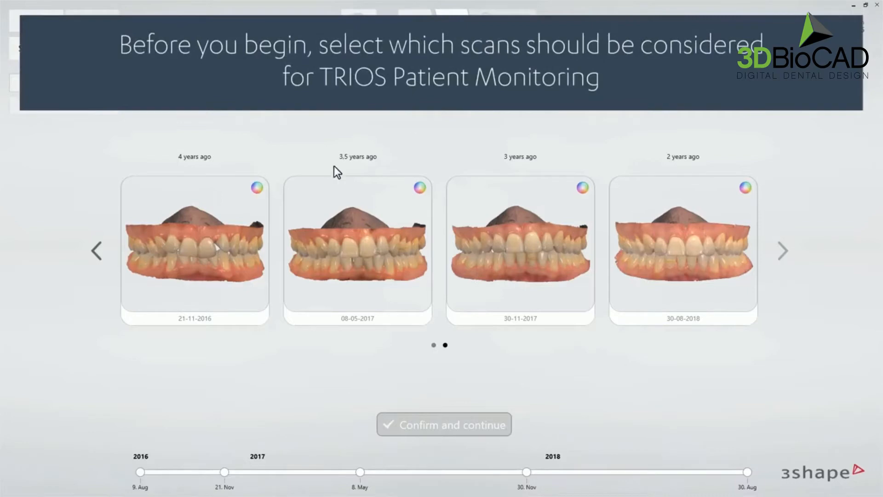
{"action": "left_click", "coordinate": [94, 253]}
{"action": "left_click", "coordinate": [652, 246]}
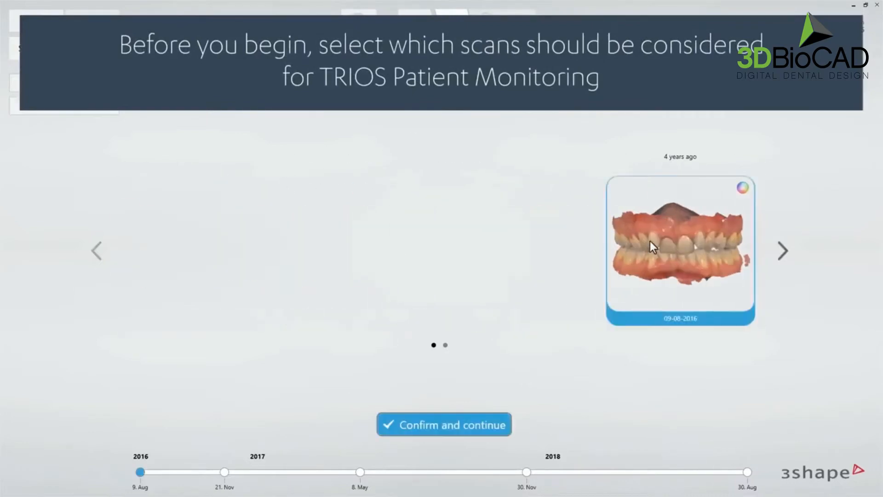
{"action": "left_click", "coordinate": [781, 250]}
{"action": "left_click", "coordinate": [254, 269]}
{"action": "left_click", "coordinate": [378, 267]}
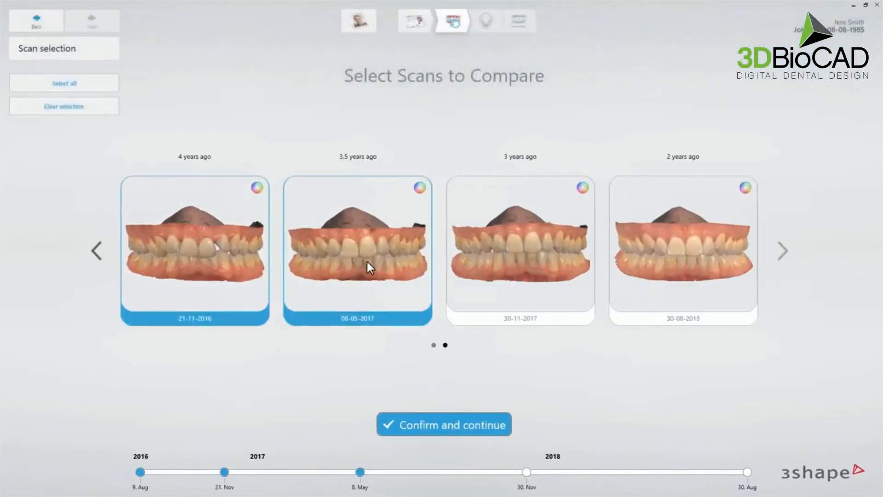
{"action": "left_click", "coordinate": [106, 107]}
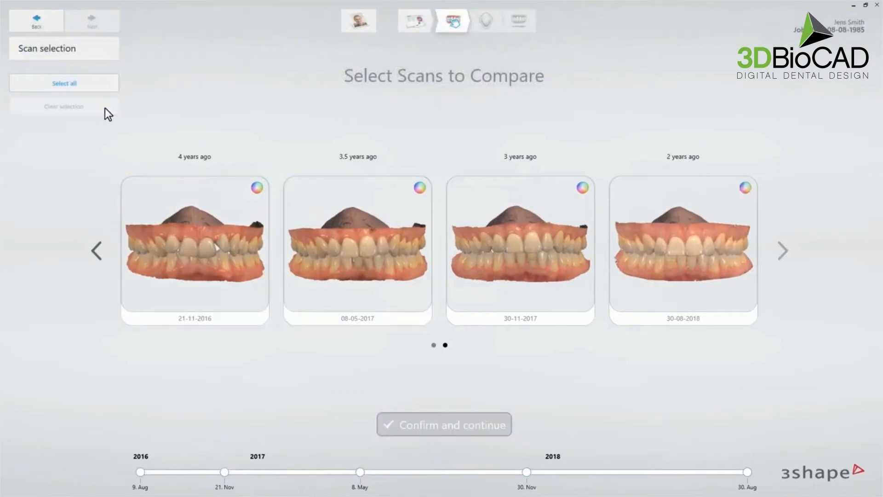
Select all of the patient's scans for comparison, check them across both pages and confirm the selection
{"action": "left_click", "coordinate": [112, 84]}
{"action": "left_click", "coordinate": [96, 251]}
{"action": "left_click", "coordinate": [782, 252]}
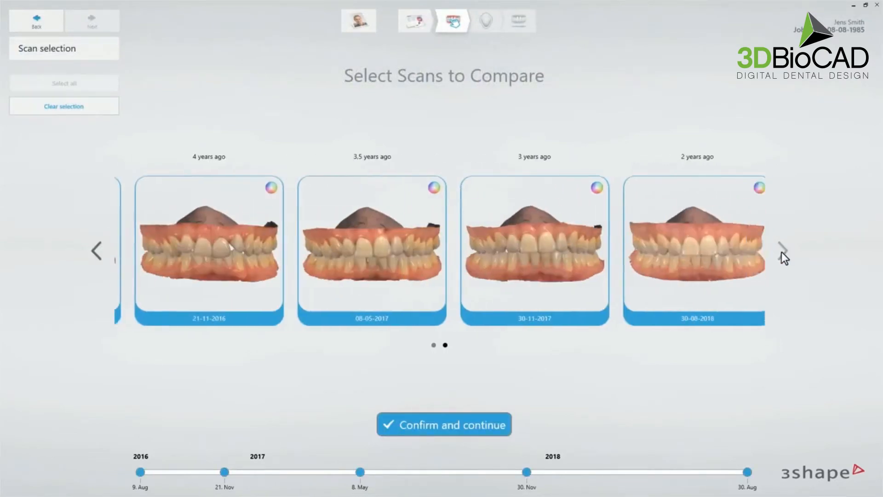
{"action": "left_click", "coordinate": [470, 421]}
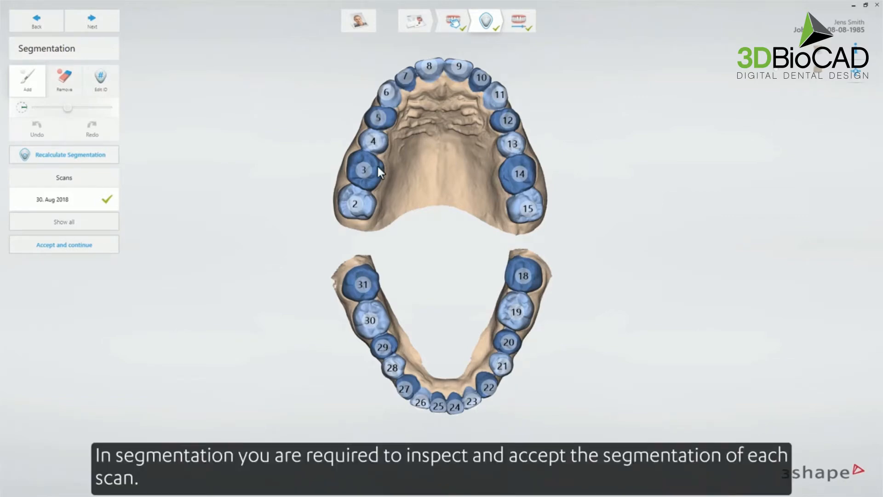
Show all scans, inspect the tooth segmentation of 30 Nov 2017 and 8 May 2017, and accept the segmentation
{"action": "left_click", "coordinate": [89, 220]}
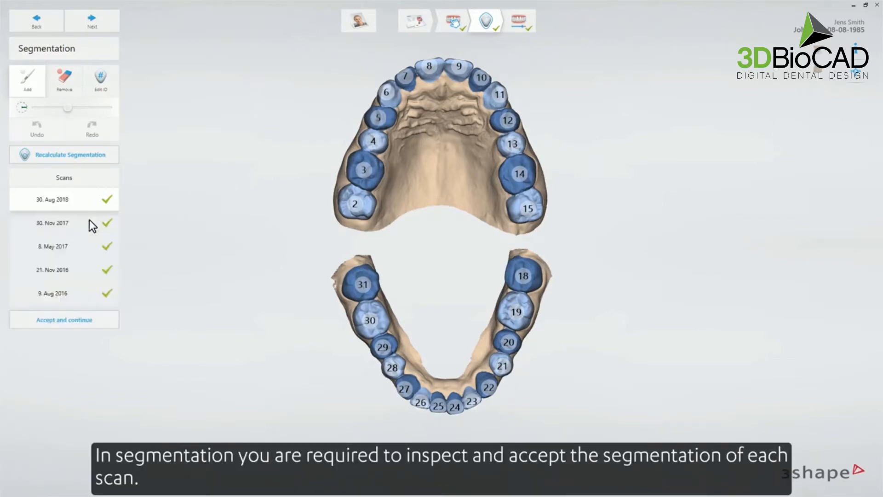
{"action": "left_click", "coordinate": [57, 225]}
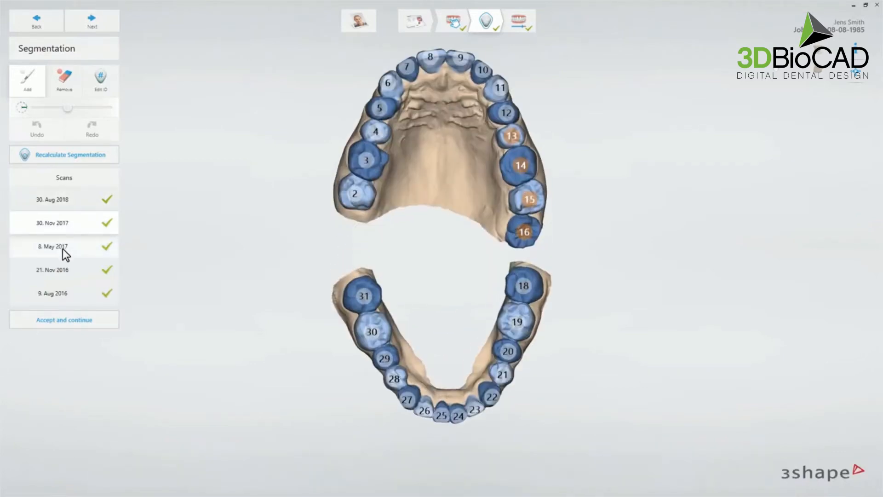
{"action": "left_click", "coordinate": [63, 248]}
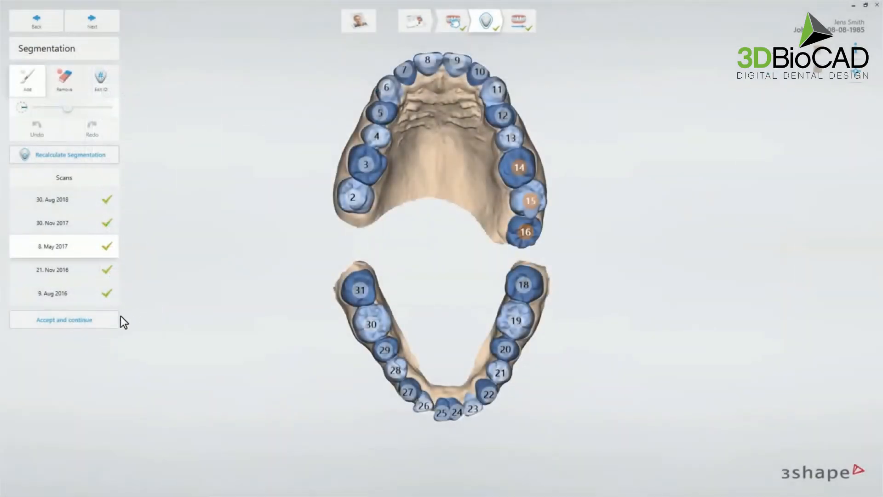
{"action": "left_click", "coordinate": [104, 324]}
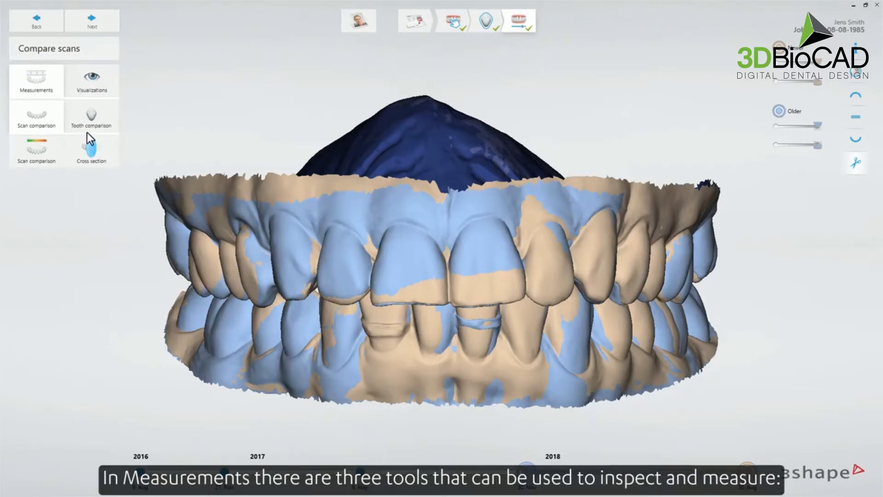
Alternate between scan comparison and tooth comparison, finishing with tooth comparison of the upper jaw alone in occlusal view
{"action": "left_click", "coordinate": [87, 118]}
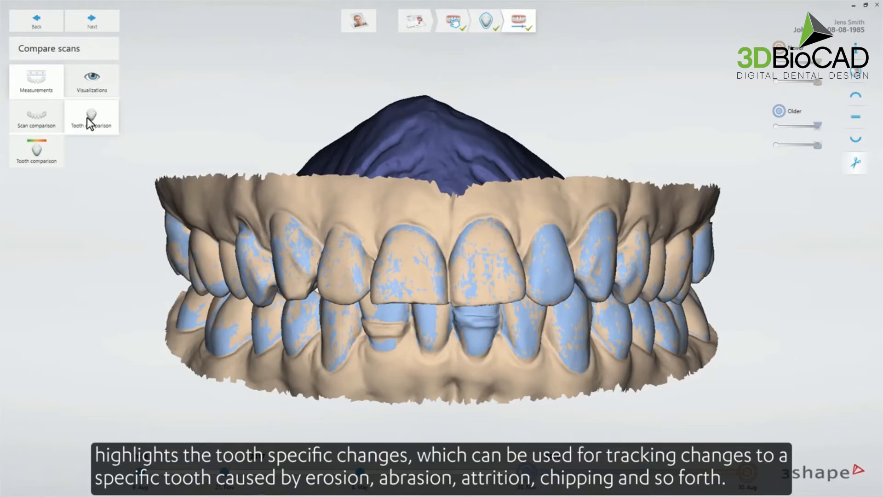
{"action": "left_click", "coordinate": [40, 121]}
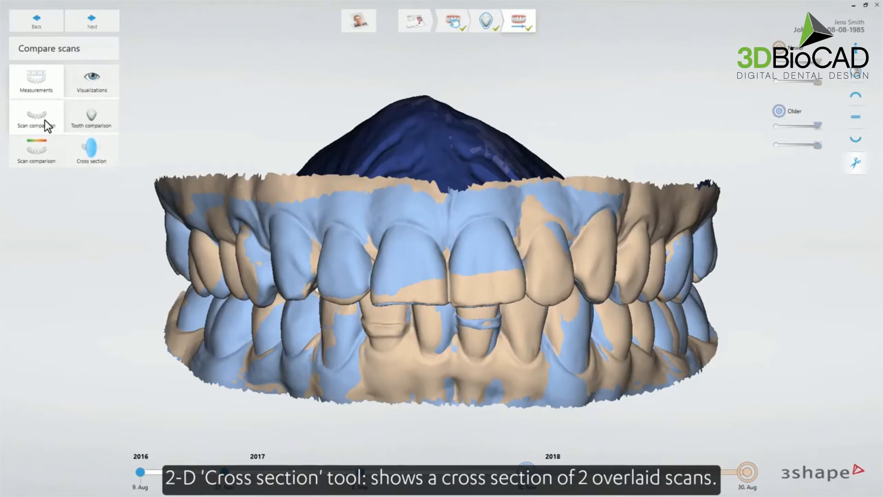
{"action": "left_click", "coordinate": [93, 120]}
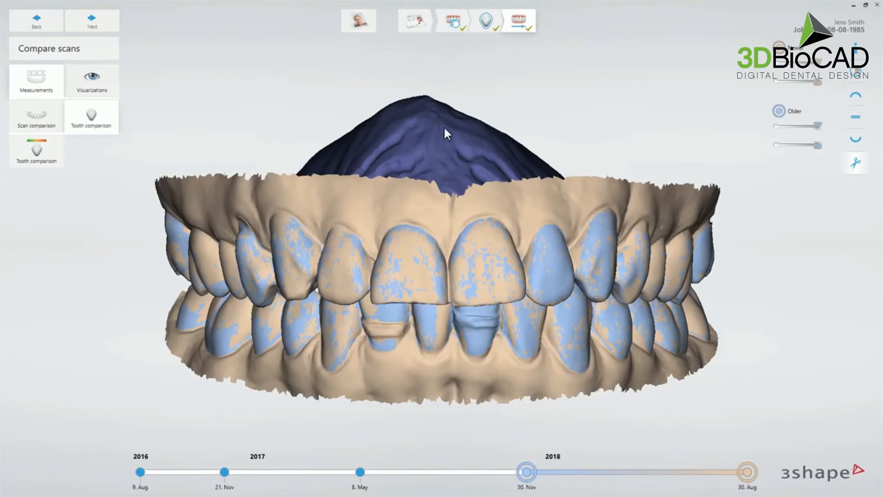
{"action": "left_click", "coordinate": [855, 95]}
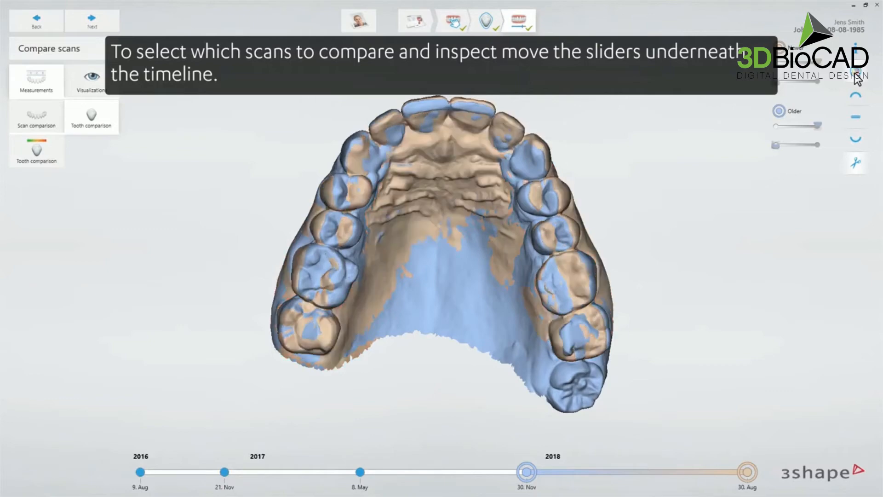
Compare the 9 Aug 2016 scan with the 30 Aug 2018 scan, trying 30 Nov 2017 as the newer scan in between
{"action": "left_click", "coordinate": [526, 472]}
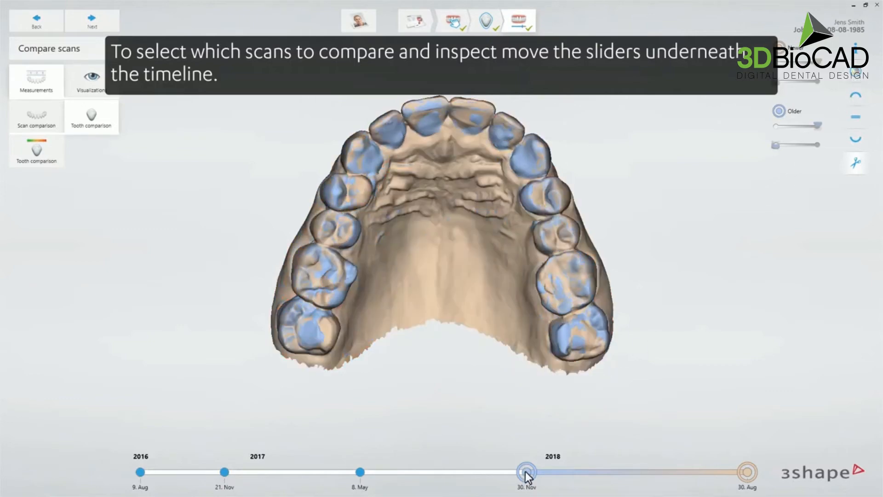
{"action": "left_click_drag", "start_coordinate": [526, 472], "coordinate": [129, 469]}
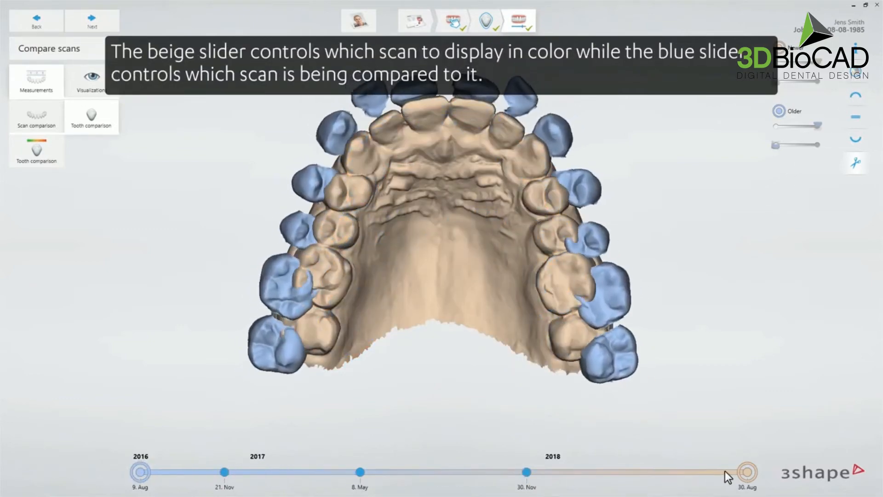
{"action": "left_click", "coordinate": [526, 472]}
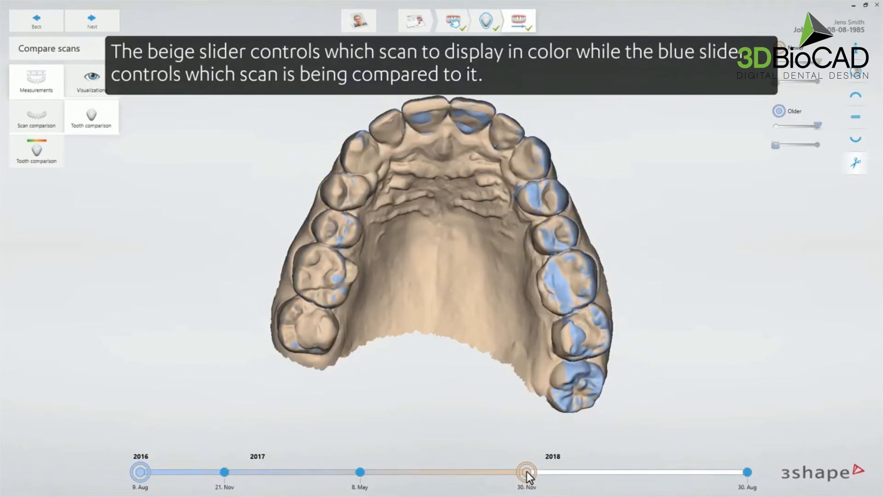
{"action": "left_click_drag", "start_coordinate": [526, 471], "coordinate": [754, 471]}
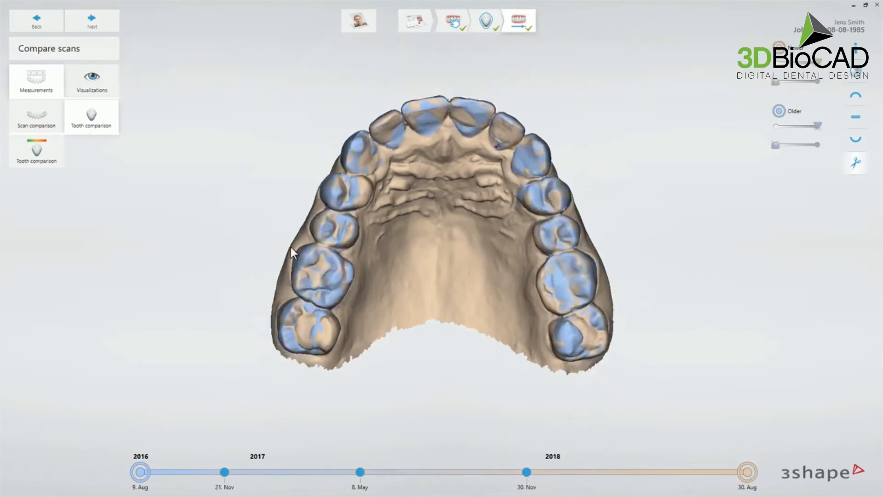
Display the tooth comparison difference map and set its upper threshold to 0.83 mm and lower threshold to 0.05 mm
{"action": "left_click", "coordinate": [40, 154]}
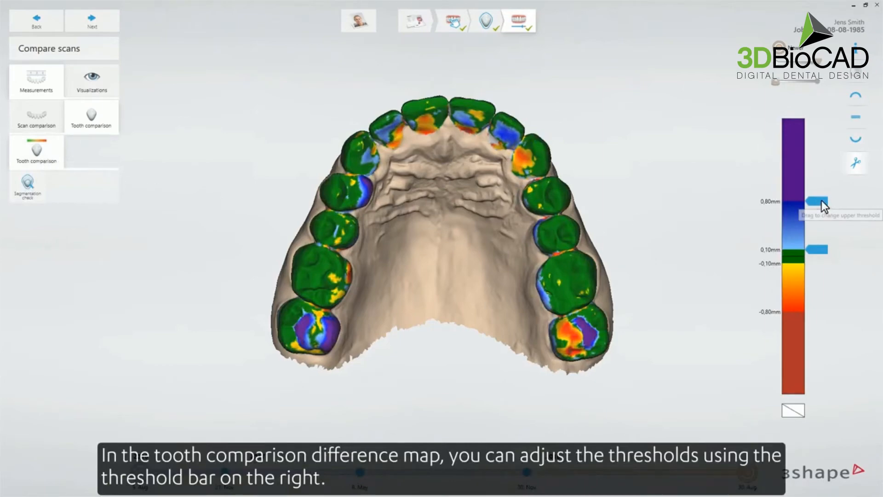
{"action": "mouse_move", "coordinate": [822, 201]}
{"action": "left_mouse_down"}
{"action": "mouse_move", "coordinate": [821, 171]}
{"action": "mouse_move", "coordinate": [814, 226]}
{"action": "mouse_move", "coordinate": [822, 199]}
{"action": "left_mouse_up"}
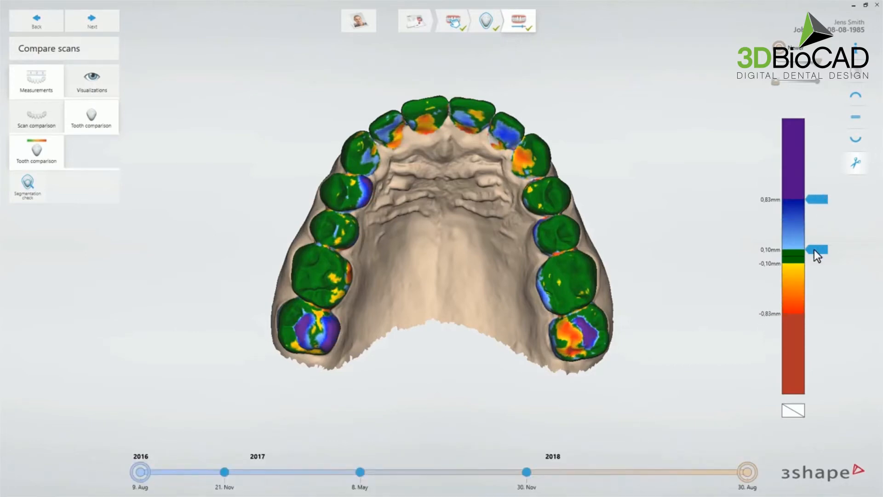
{"action": "mouse_move", "coordinate": [814, 249]}
{"action": "left_mouse_down"}
{"action": "mouse_move", "coordinate": [818, 227]}
{"action": "mouse_move", "coordinate": [815, 252]}
{"action": "left_mouse_up"}
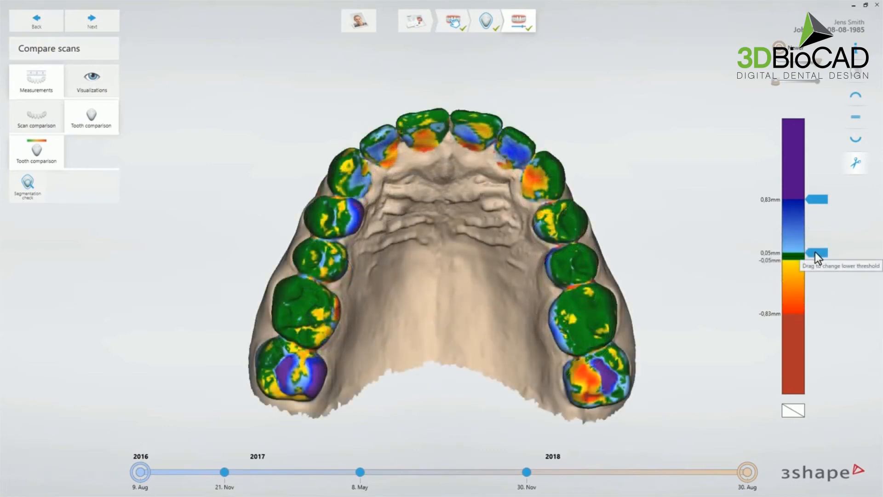
Inspect the tooth difference map from the front and on the upper jaw, checking the deviations on individual teeth
{"action": "left_click", "coordinate": [854, 117]}
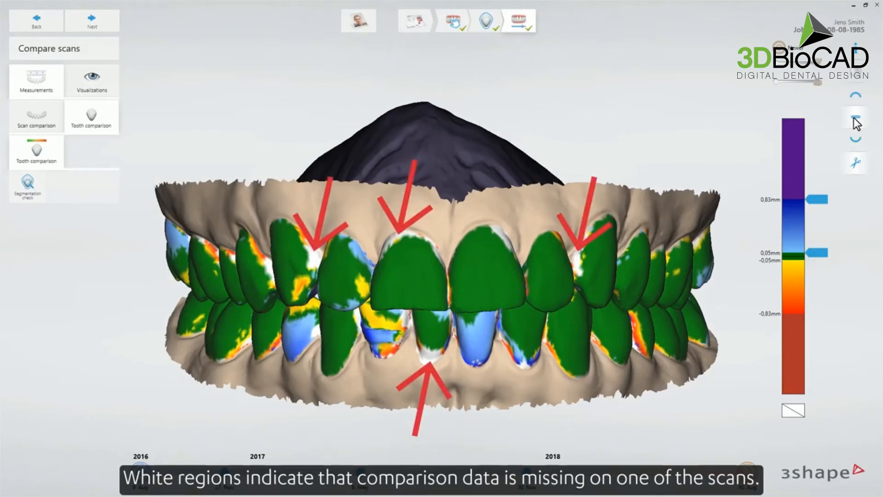
{"action": "left_click", "coordinate": [855, 95]}
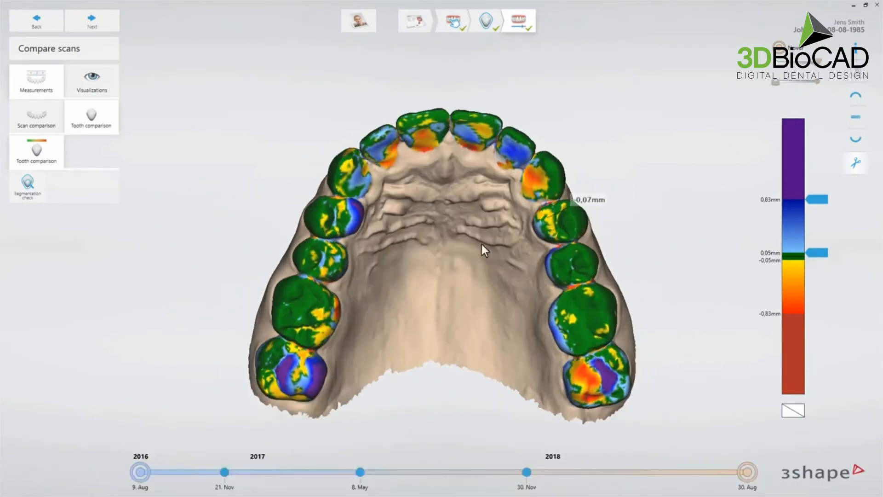
{"action": "left_click_drag", "start_coordinate": [327, 307], "coordinate": [310, 371]}
{"action": "left_click_drag", "start_coordinate": [525, 185], "coordinate": [390, 162]}
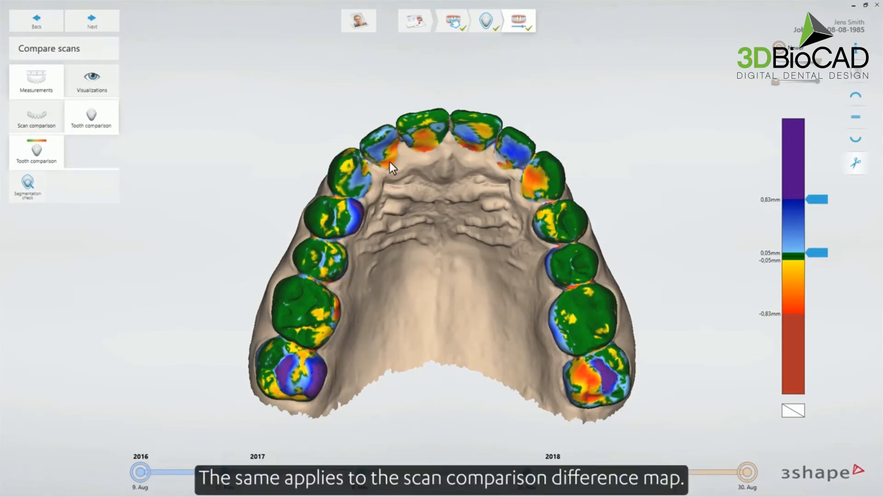
Switch to the scan comparison difference map of the whole upper jaw and set its upper threshold to 1.80 mm
{"action": "left_click", "coordinate": [45, 120]}
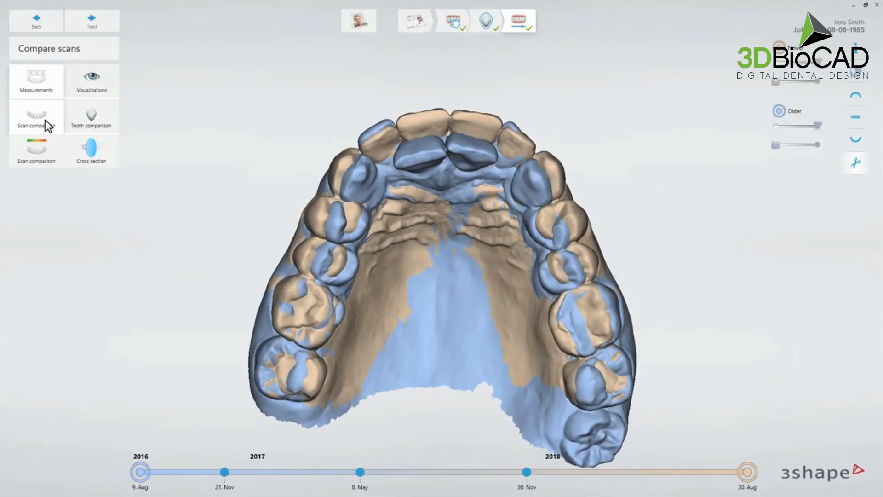
{"action": "left_click", "coordinate": [39, 148]}
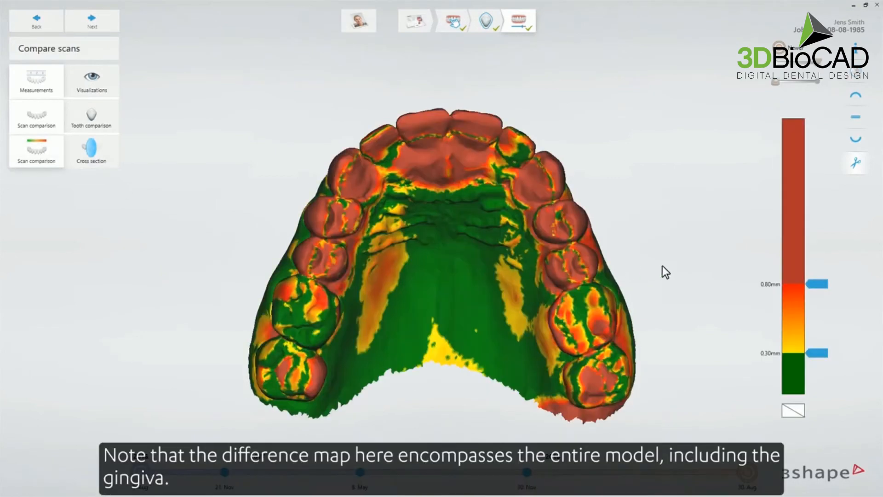
{"action": "left_click_drag", "start_coordinate": [824, 284], "coordinate": [826, 145]}
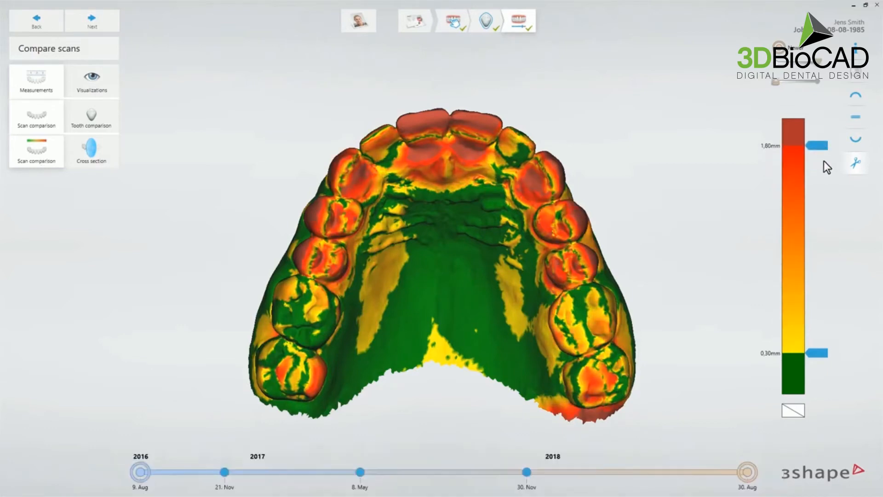
{"action": "left_click_drag", "start_coordinate": [816, 353], "coordinate": [816, 380]}
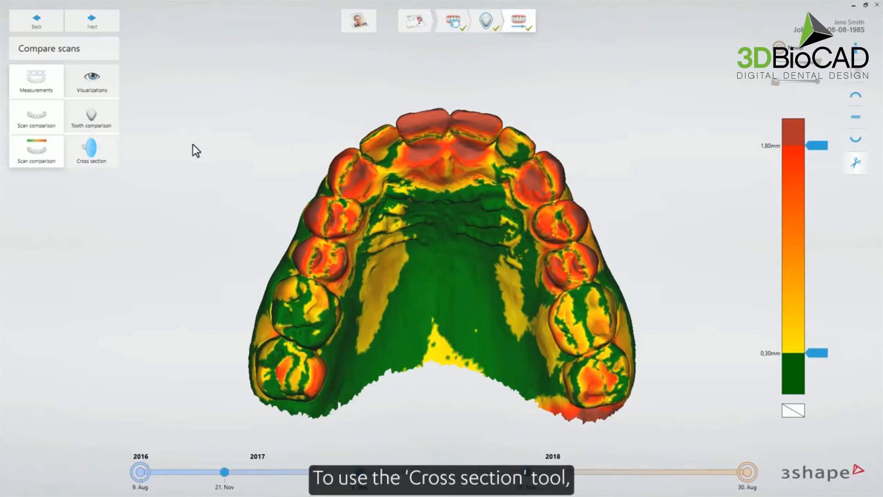
Create a cross section by drawing a straight front-to-back line through the middle of the upper jaw model
{"action": "left_click", "coordinate": [95, 151]}
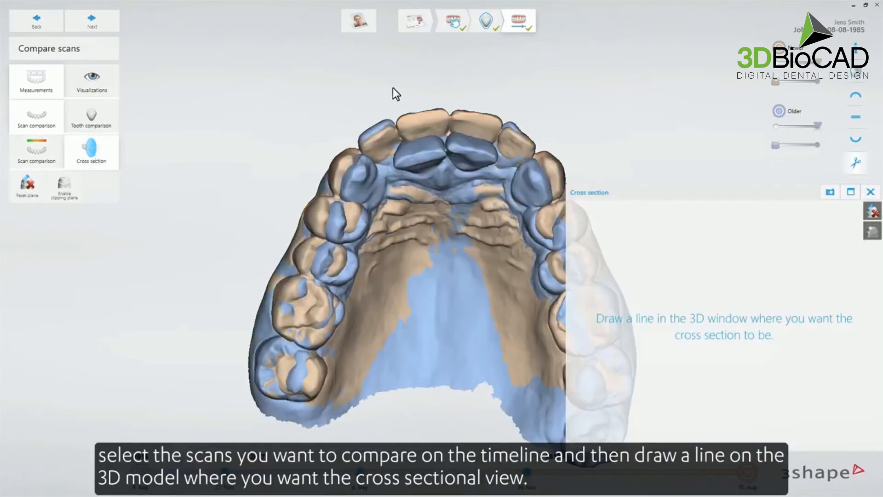
{"action": "mouse_move", "coordinate": [426, 54]}
{"action": "left_mouse_down"}
{"action": "mouse_move", "coordinate": [402, 262]}
{"action": "mouse_move", "coordinate": [427, 465]}
{"action": "left_mouse_up"}
Tilt the cross-section plane slightly about its center, and shift it a little sideways across the palate
{"action": "scroll", "coordinate": [438, 404], "scroll_direction": "down", "scroll_amount": 2}
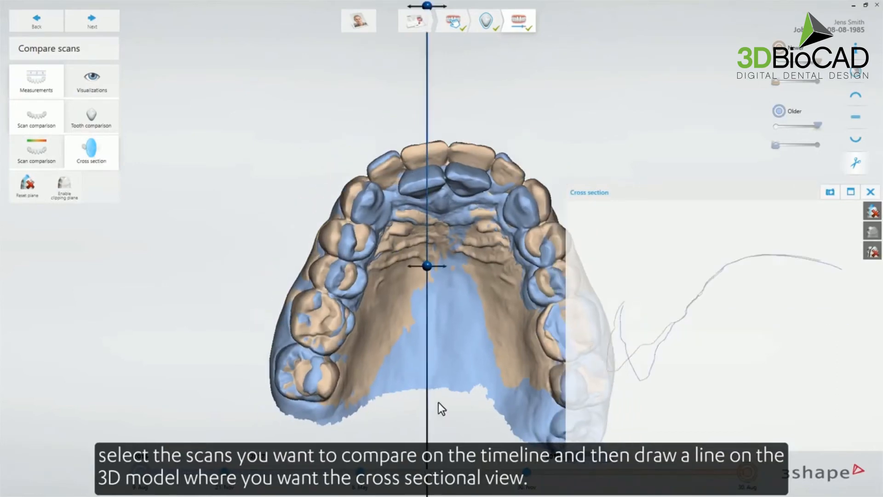
{"action": "middle_click_drag", "start_coordinate": [441, 366], "coordinate": [410, 276]}
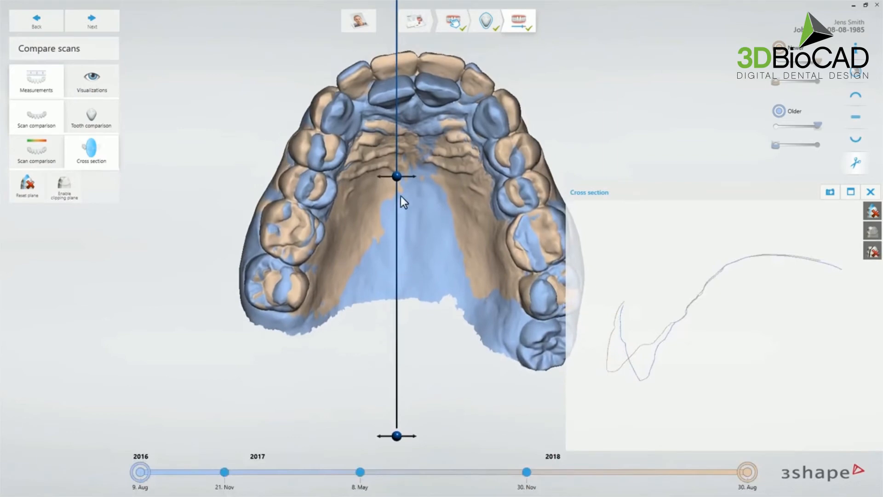
{"action": "mouse_move", "coordinate": [396, 177]}
{"action": "left_mouse_down"}
{"action": "mouse_move", "coordinate": [443, 176]}
{"action": "mouse_move", "coordinate": [365, 175]}
{"action": "mouse_move", "coordinate": [397, 177]}
{"action": "left_mouse_up"}
{"action": "left_click_drag", "start_coordinate": [401, 437], "coordinate": [433, 433]}
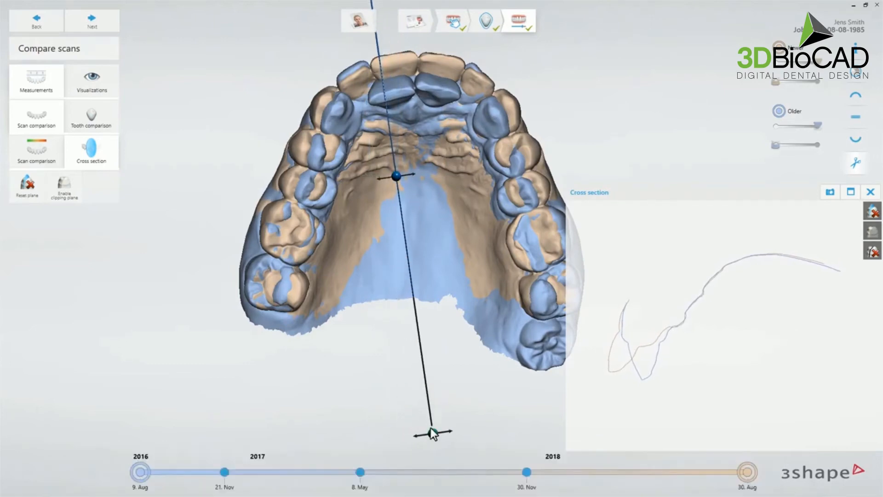
{"action": "left_click_drag", "start_coordinate": [397, 175], "coordinate": [405, 176]}
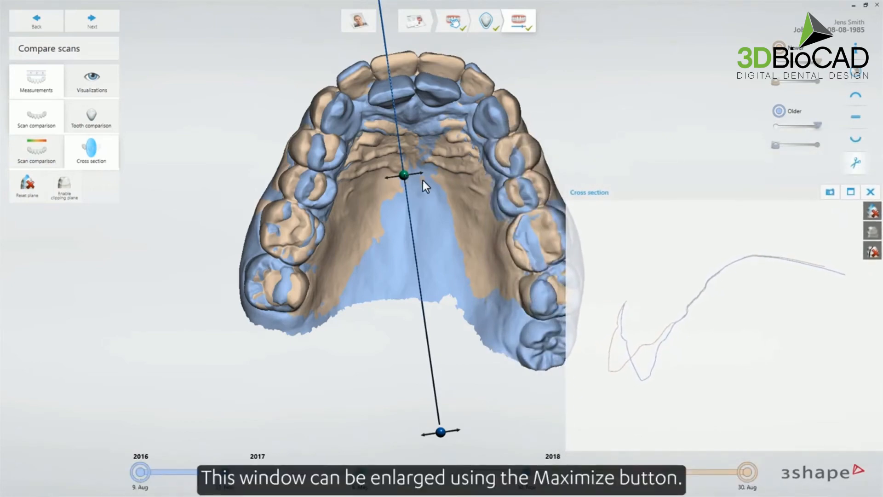
Maximize the cross-section view and measure the distance between the front tooth tips of the two scan outlines
{"action": "left_click", "coordinate": [850, 192]}
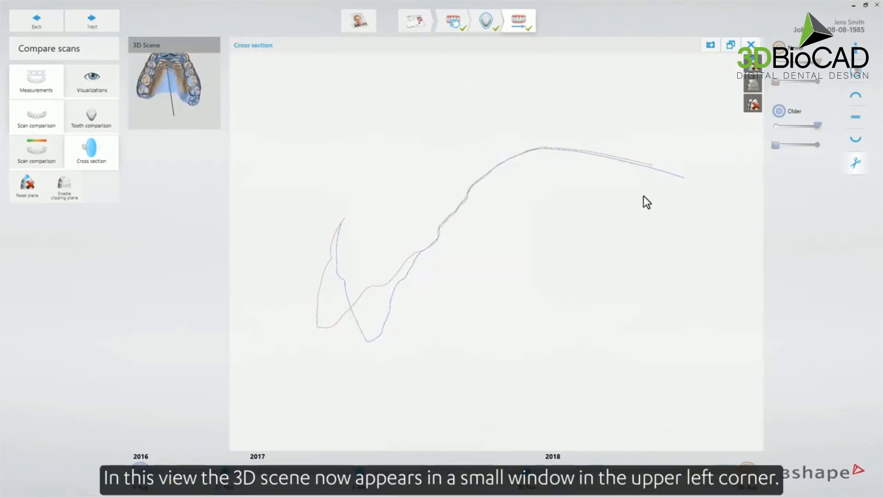
{"action": "left_click", "coordinate": [173, 115]}
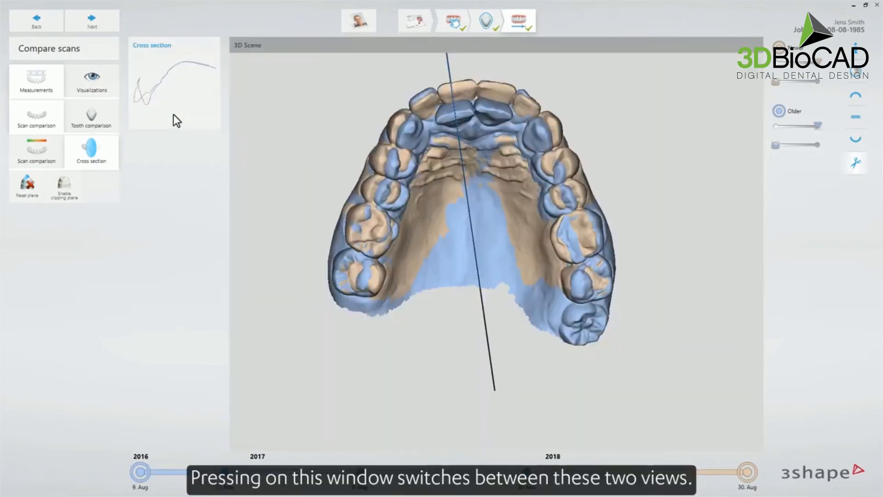
{"action": "left_click", "coordinate": [176, 120]}
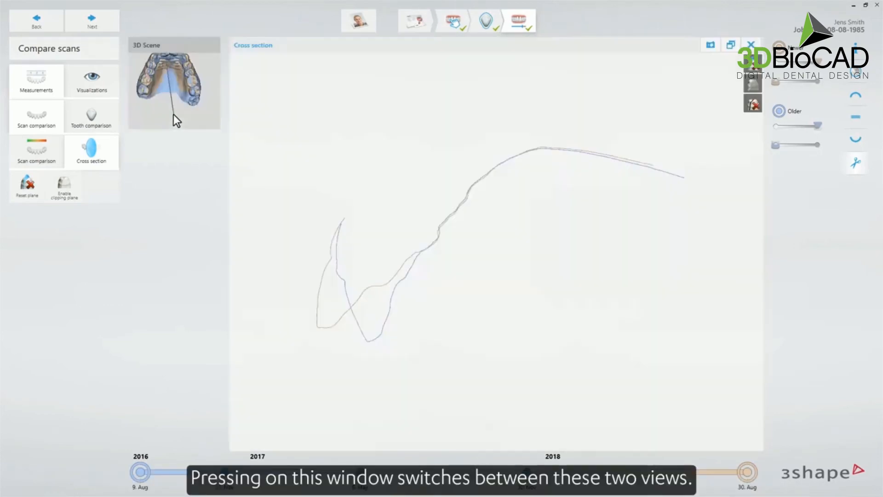
{"action": "left_click", "coordinate": [319, 328]}
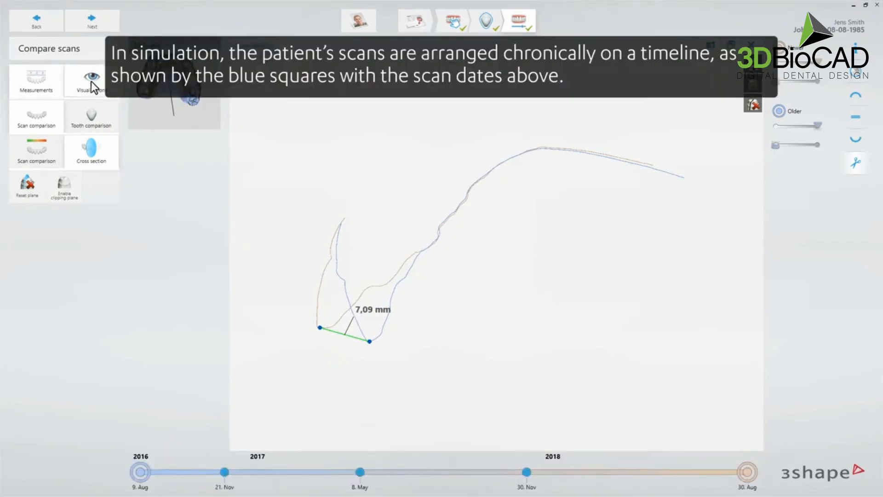
Switch to the simulation visualization, show the upper jaw from the occlusal side and play the animated transition between all scans
{"action": "left_click", "coordinate": [92, 81]}
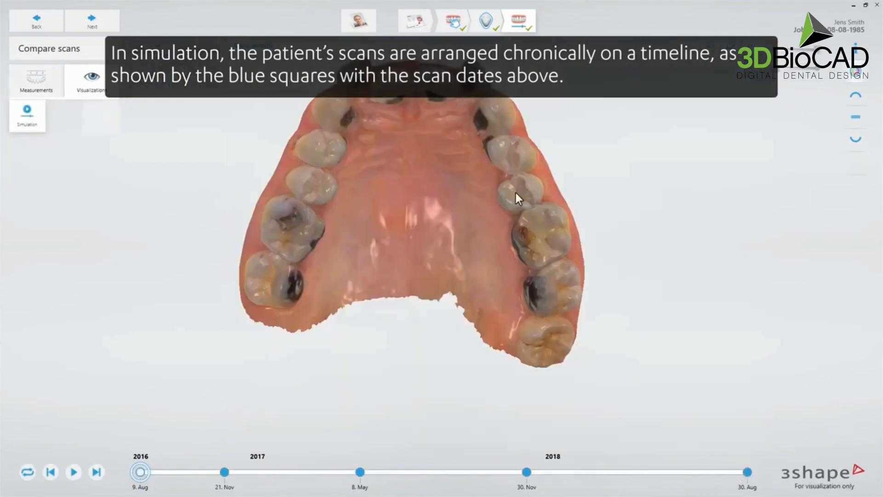
{"action": "left_click", "coordinate": [854, 95]}
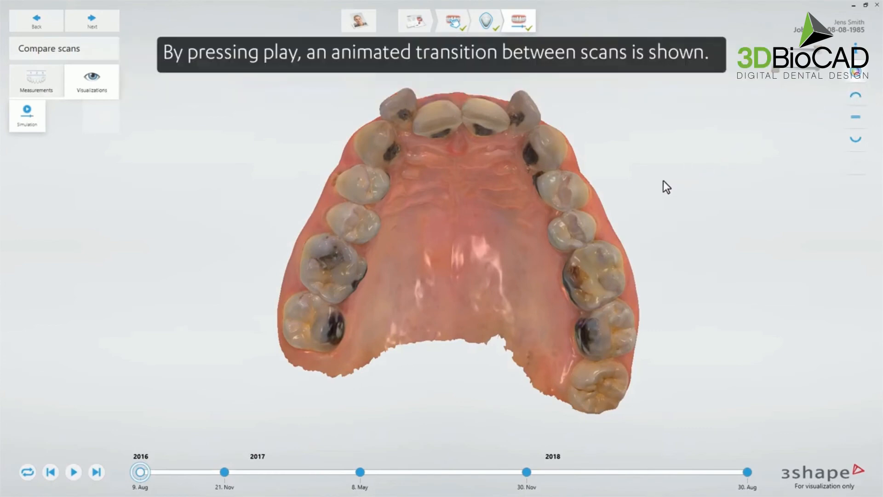
{"action": "left_click", "coordinate": [73, 471]}
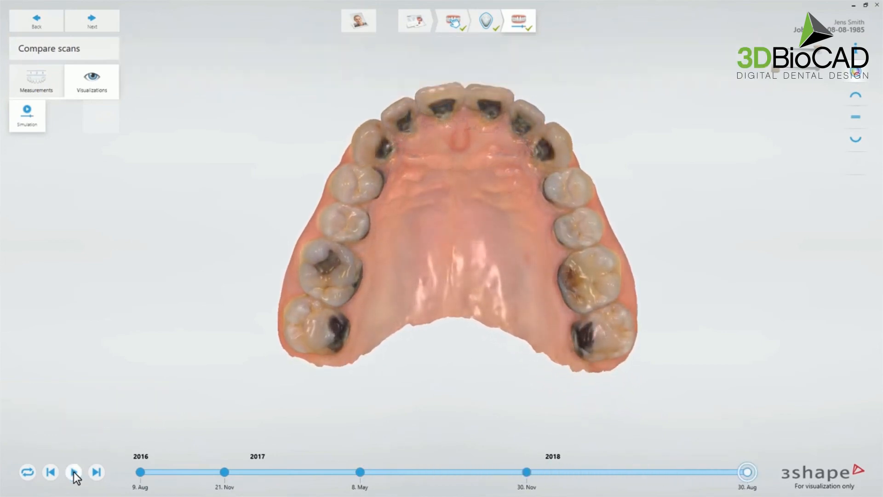
Return the simulation to the 9 Aug 2016 scan, then step manually through the scans to 30 Aug 2018 and back
{"action": "left_click", "coordinate": [141, 472]}
{"action": "left_click", "coordinate": [97, 472]}
{"action": "left_click", "coordinate": [97, 472]}
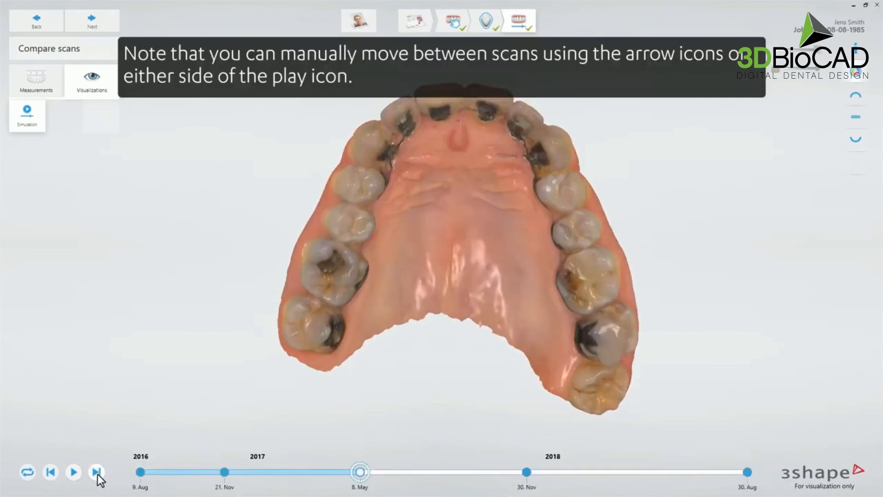
{"action": "left_click", "coordinate": [97, 472]}
{"action": "left_click", "coordinate": [97, 472]}
{"action": "left_click", "coordinate": [50, 472]}
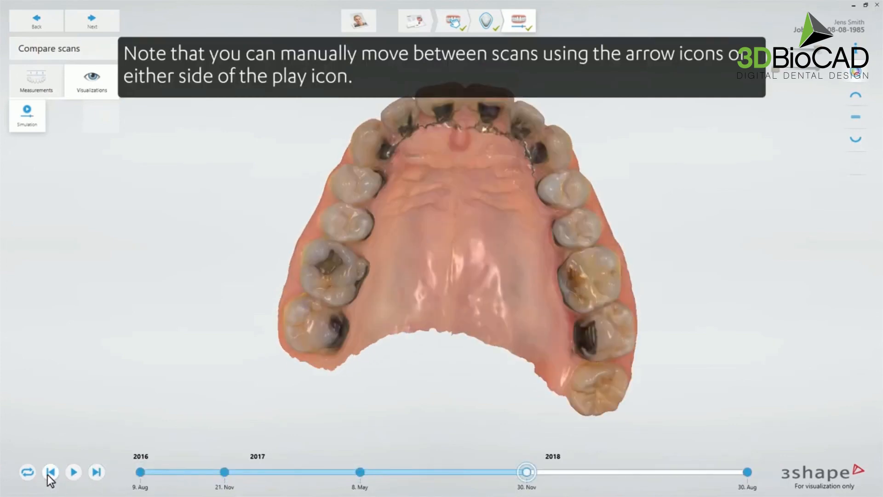
{"action": "left_click", "coordinate": [51, 472]}
{"action": "left_click", "coordinate": [50, 472]}
{"action": "left_click", "coordinate": [51, 472]}
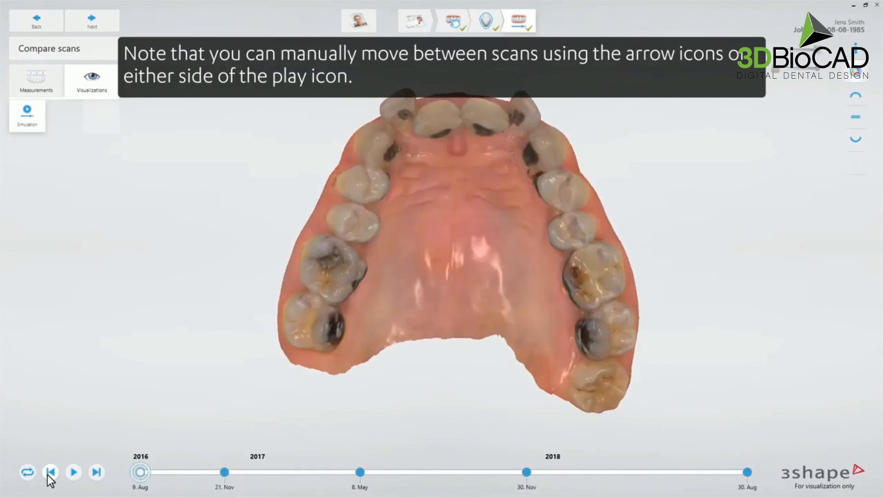